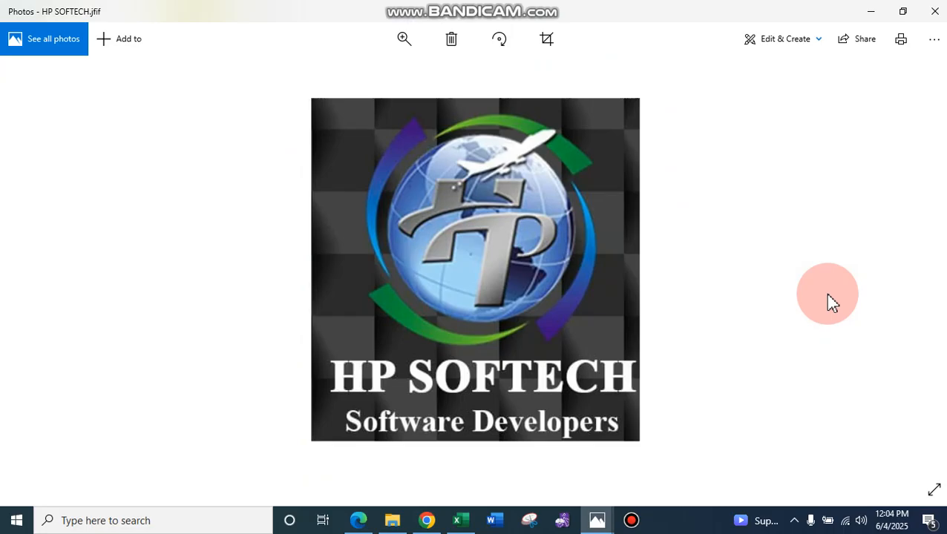
# - Browse the Umrah package listings and special services on the travel website, and view the Package Estimate flyer
pyautogui.press('Right')
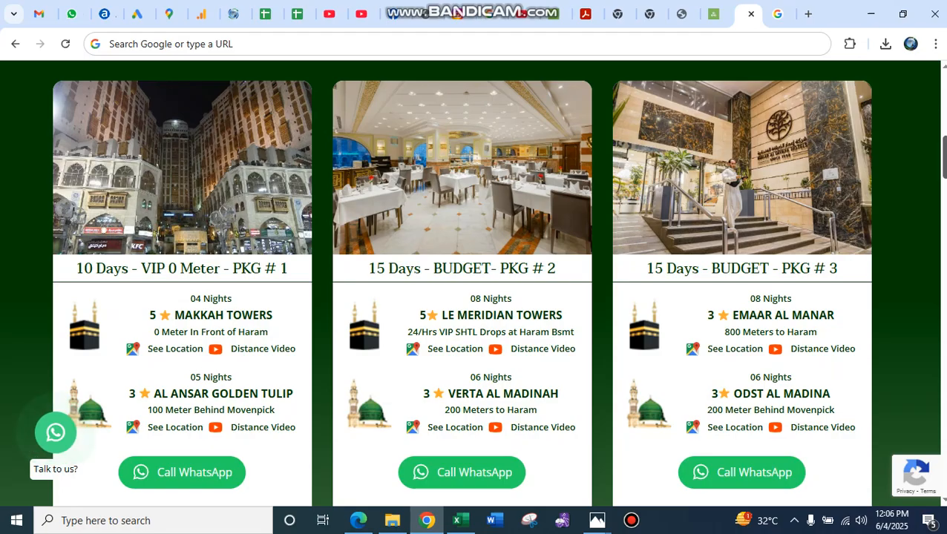
pyautogui.click(943, 208)
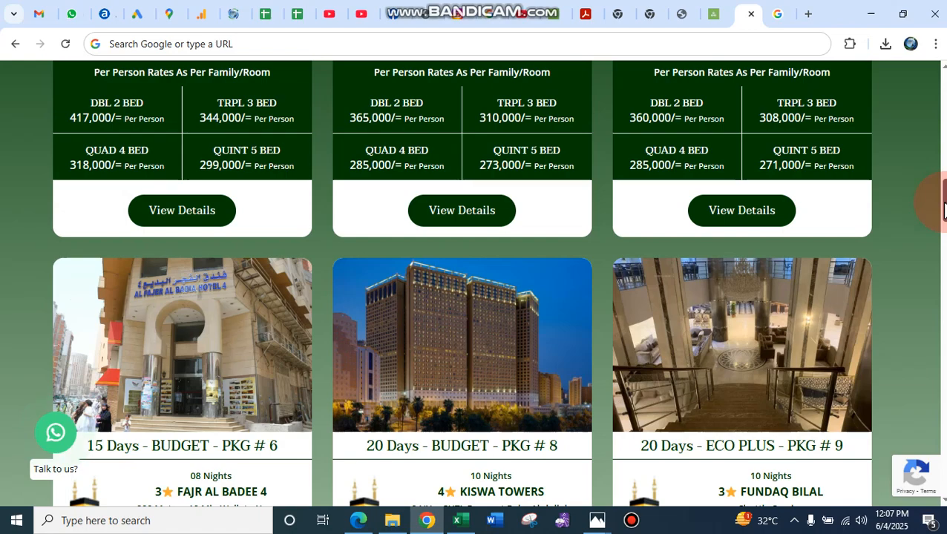
pyautogui.click(943, 209)
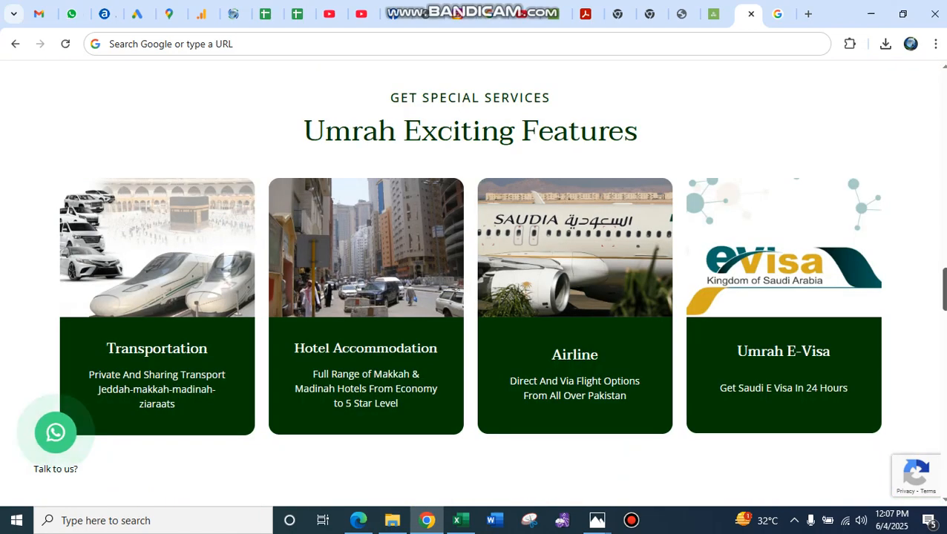
pyautogui.click(941, 104)
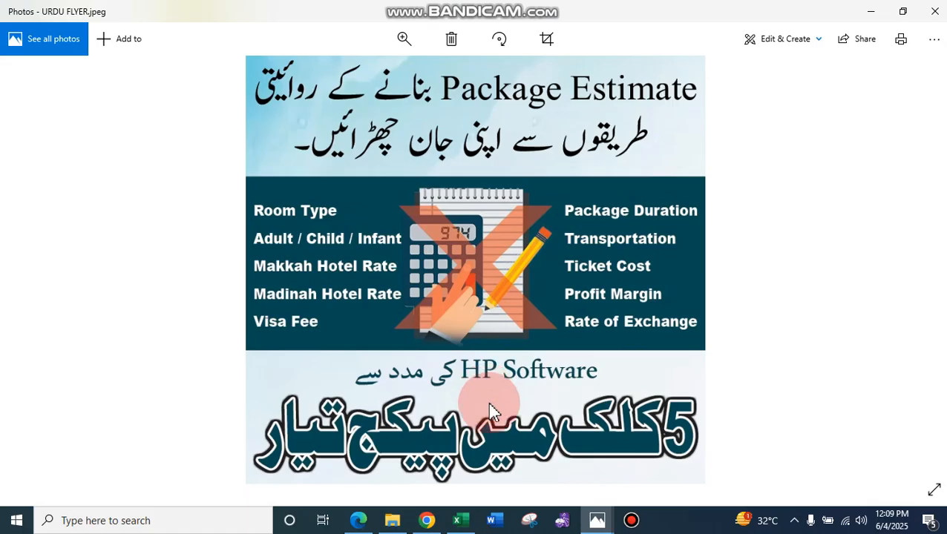
pyautogui.scroll(-3, 488, 402)
pyautogui.scroll(1, 496, 280)
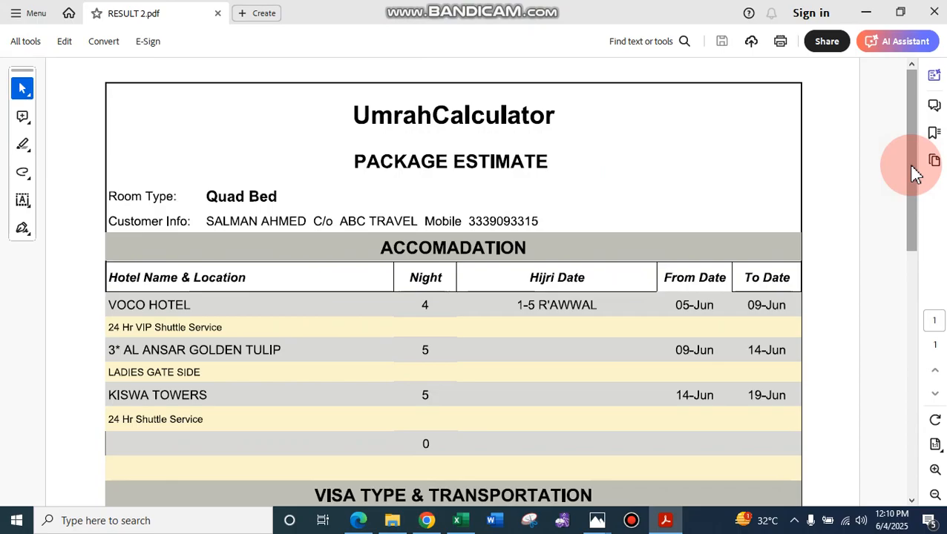
# - Read through the whole package estimate in RESULT 2.pdf, reducing the zoom to 66.7%
pyautogui.moveTo(913, 173); pyautogui.dragTo(937, 276)
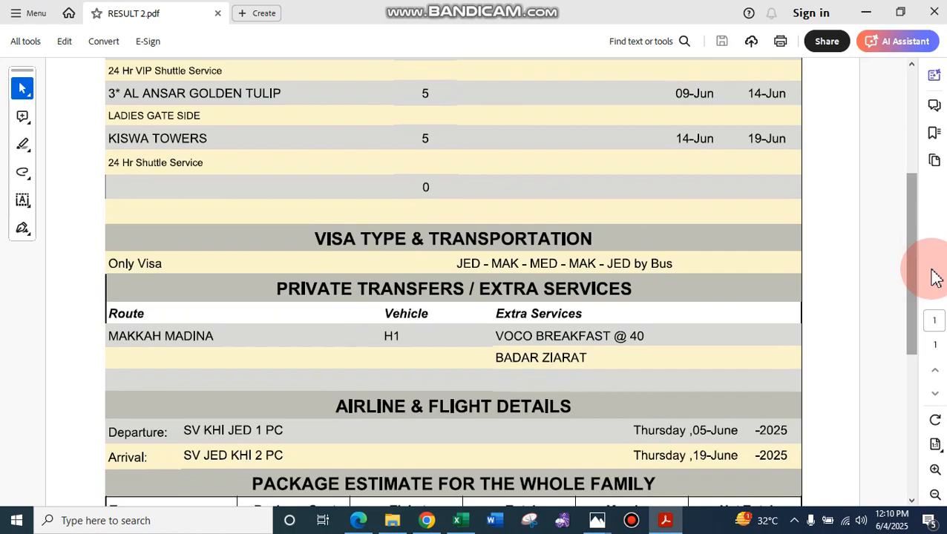
pyautogui.moveTo(919, 241); pyautogui.dragTo(922, 339)
pyautogui.click(935, 495)
pyautogui.click(935, 495)
pyautogui.click(935, 496)
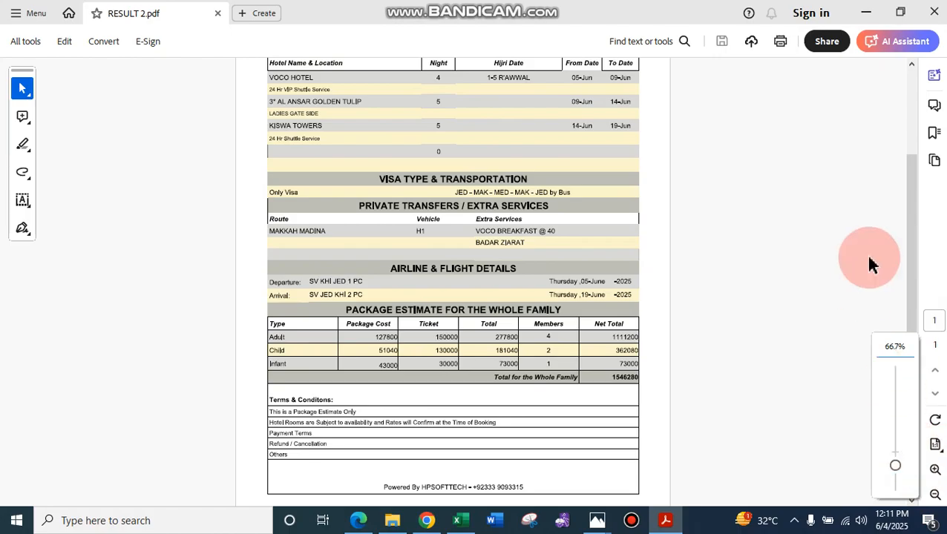
pyautogui.scroll(3, 867, 253)
pyautogui.scroll(-1, 867, 252)
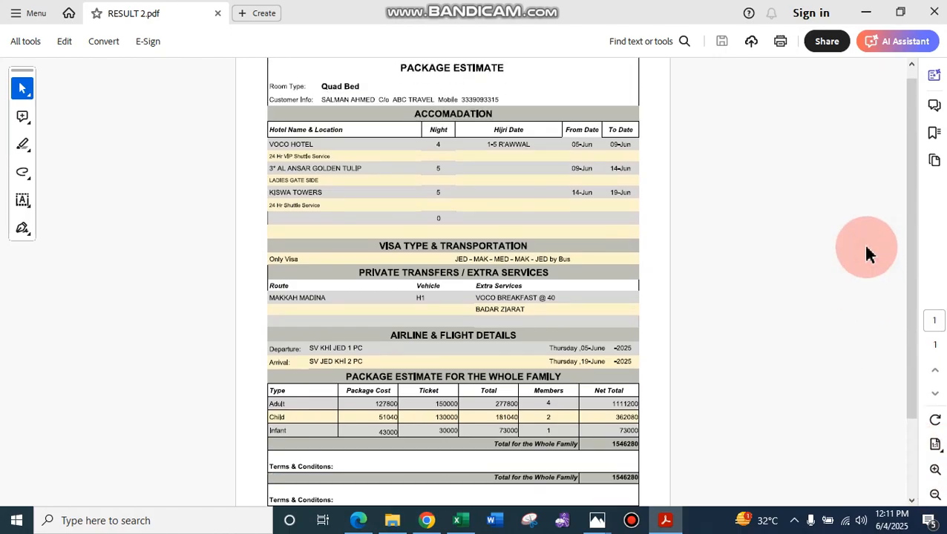
pyautogui.scroll(-2, 854, 230)
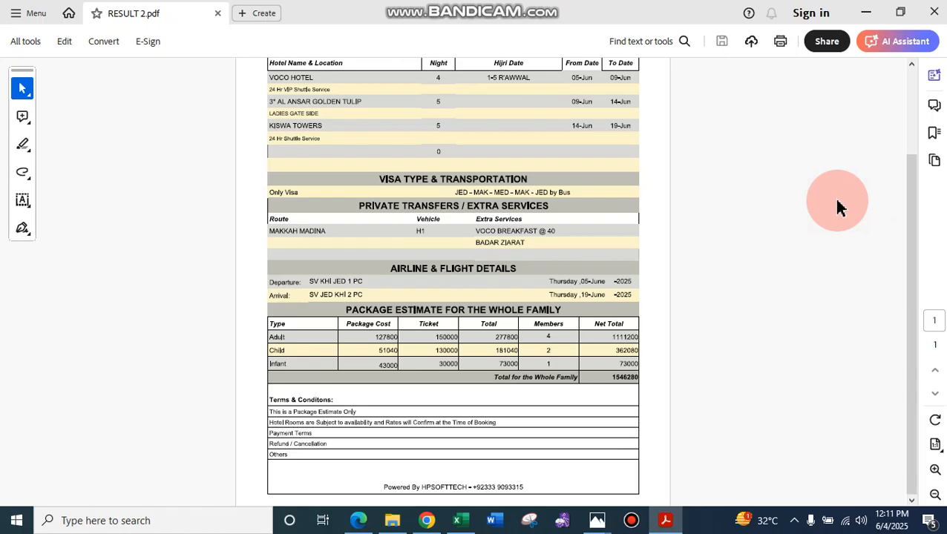
# - Switch to the UmrahCalculator web form to review its hotel, flight, transfer and contact fields, plus the visa and profit rate tables
pyautogui.hotkey('alt', 'Tab')
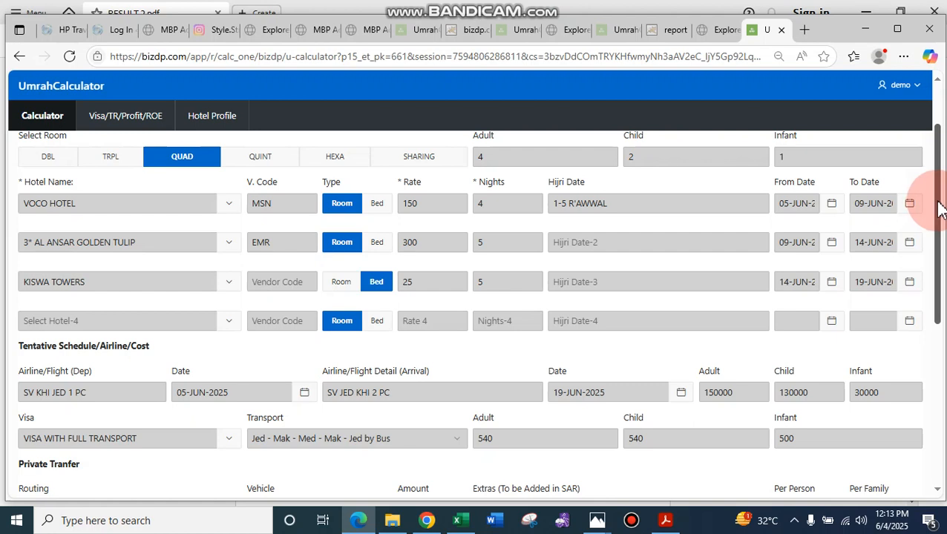
pyautogui.moveTo(940, 210); pyautogui.dragTo(942, 357)
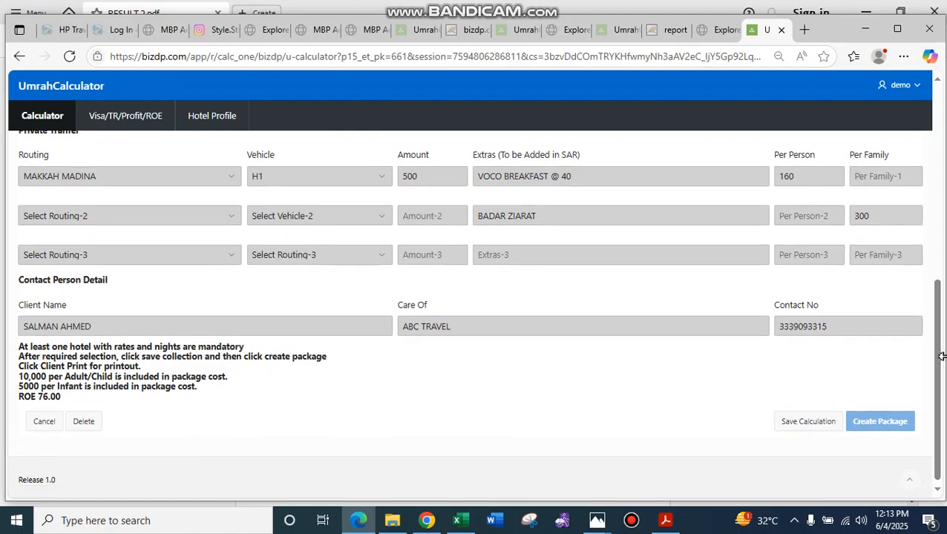
pyautogui.moveTo(942, 357); pyautogui.dragTo(905, 191)
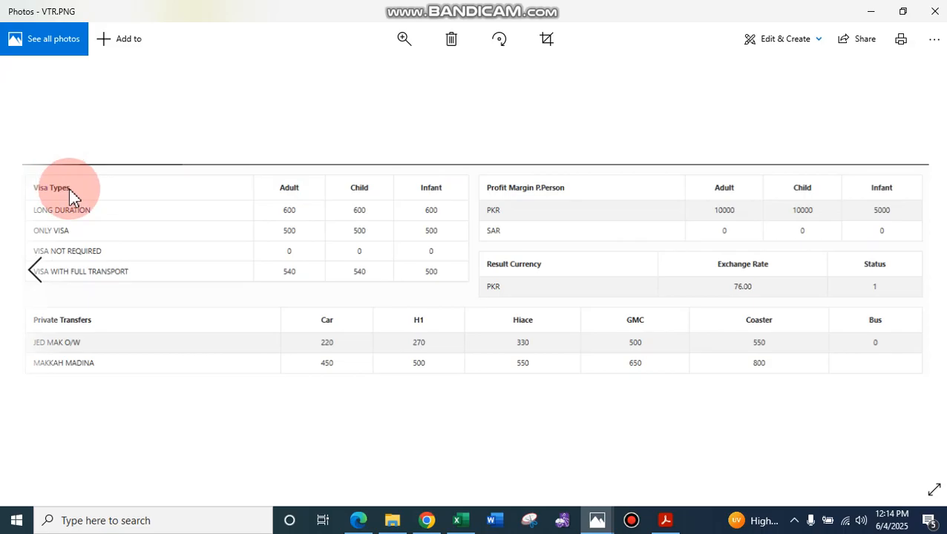
pyautogui.click(299, 191)
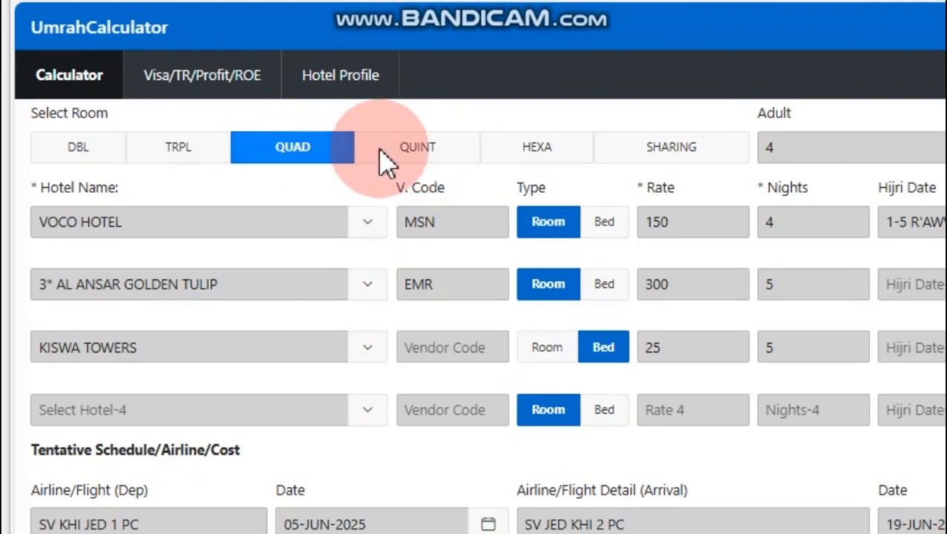
# - Set the room type to QUINT and check the adult and infant count fields
pyautogui.click(408, 145)
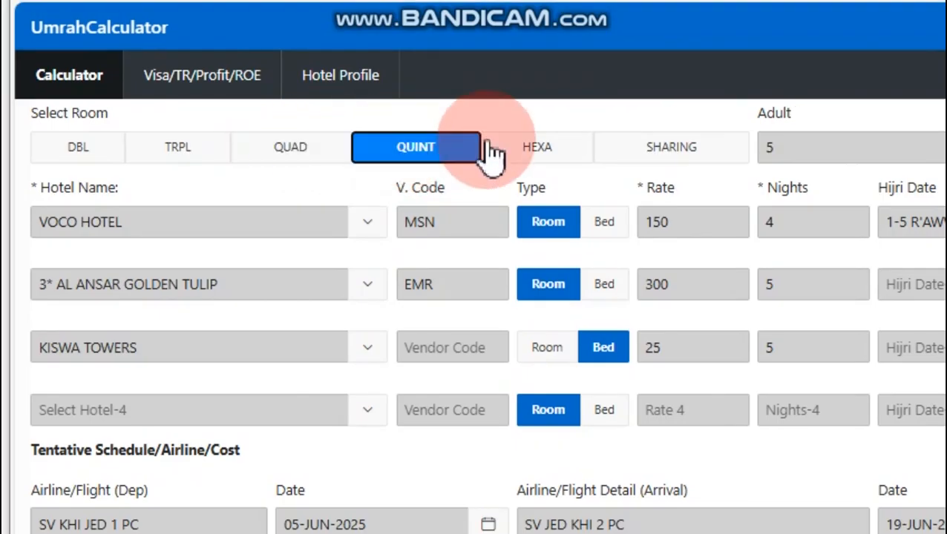
pyautogui.click(790, 145)
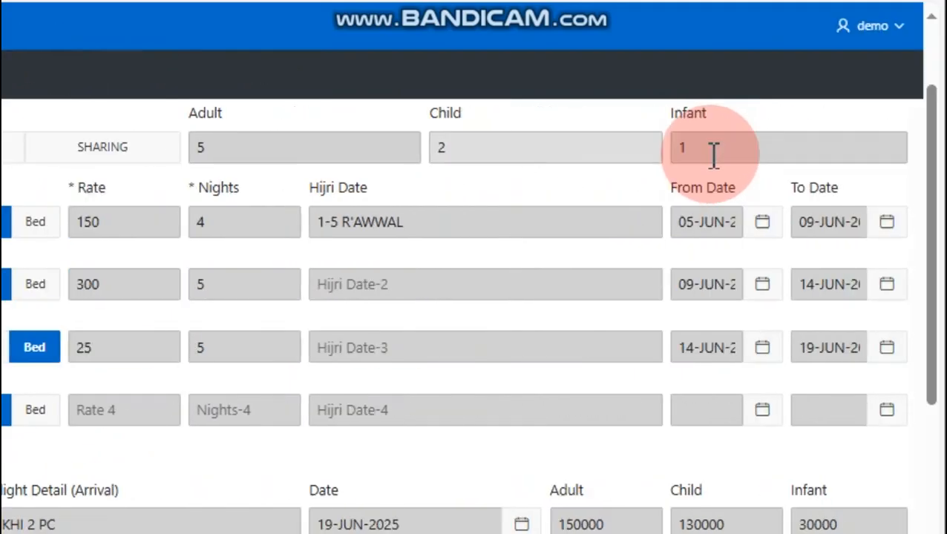
pyautogui.click(719, 151)
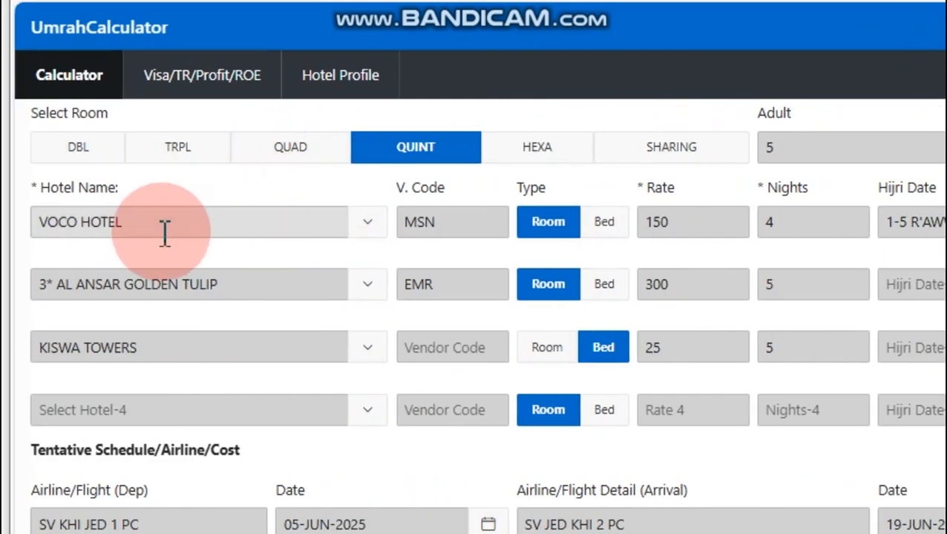
# - Select VOCO HOTEL as the first hotel, check its nights, and set the KISWA TOWERS rate type to Bed
pyautogui.click(65, 223)
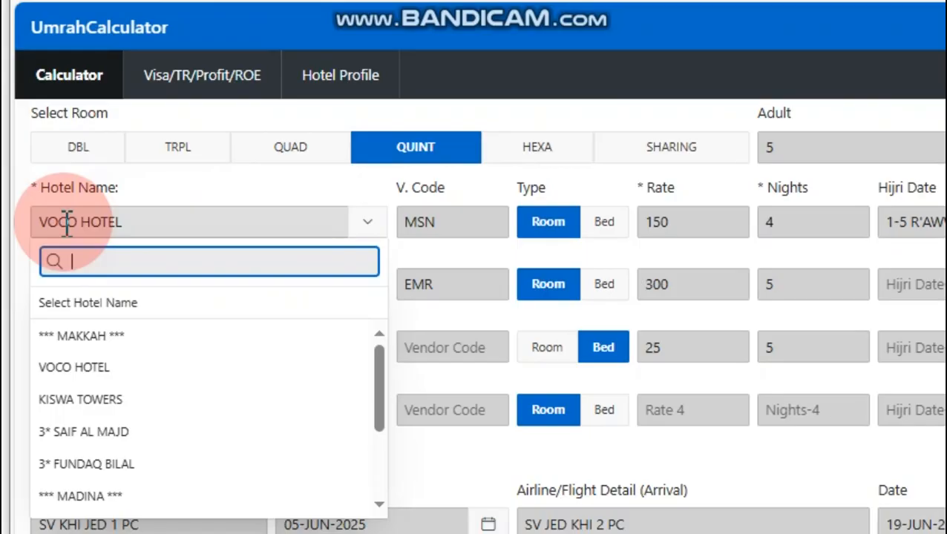
pyautogui.click(63, 369)
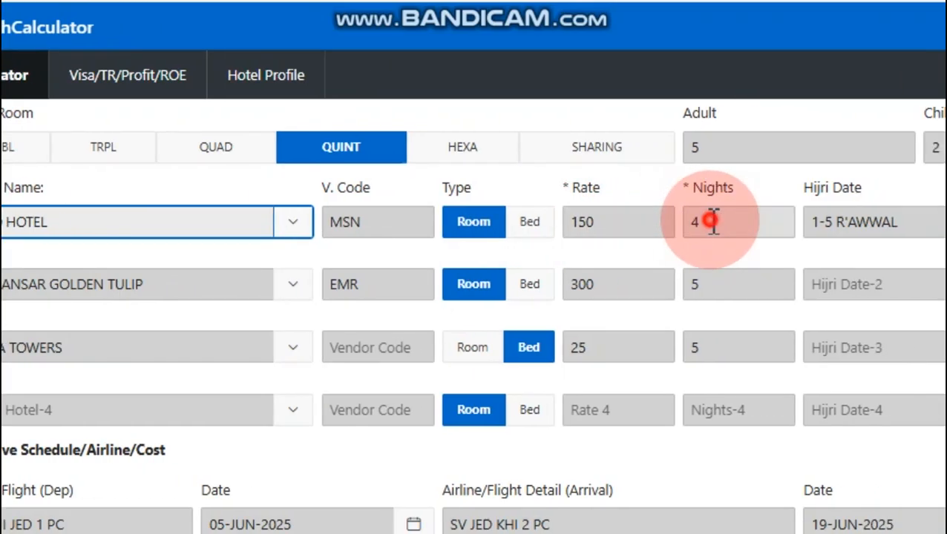
pyautogui.click(712, 220)
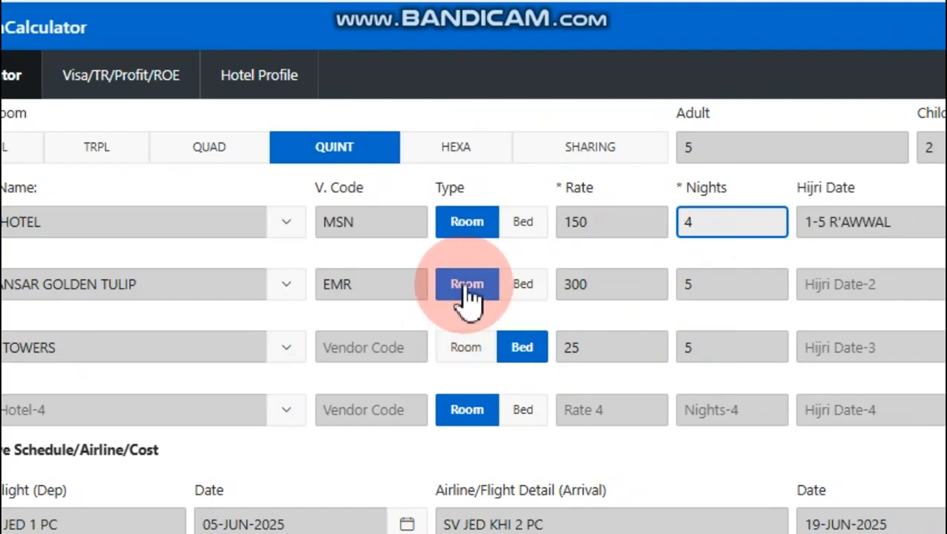
pyautogui.click(524, 356)
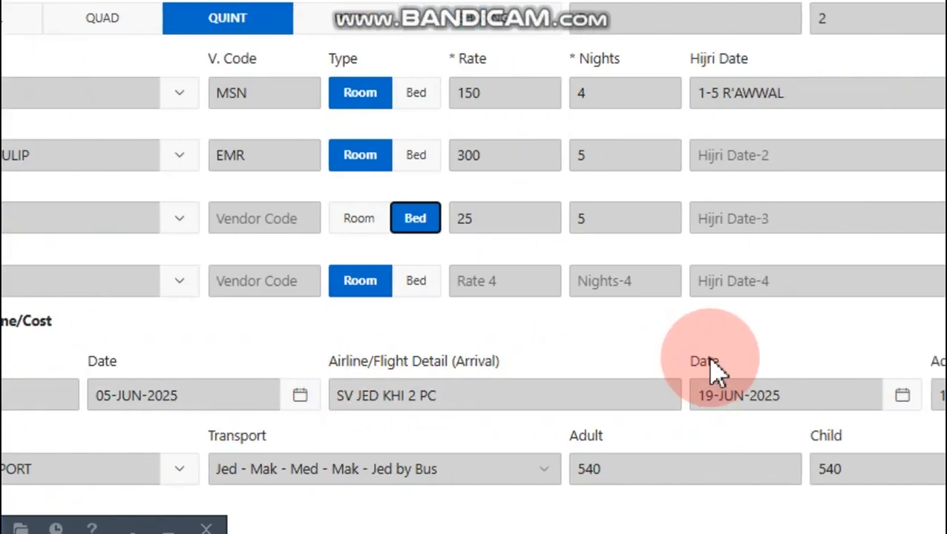
# - Review the adult and child ticket costs, the available visa types, the transport route and the adult visa rate
pyautogui.click(713, 392)
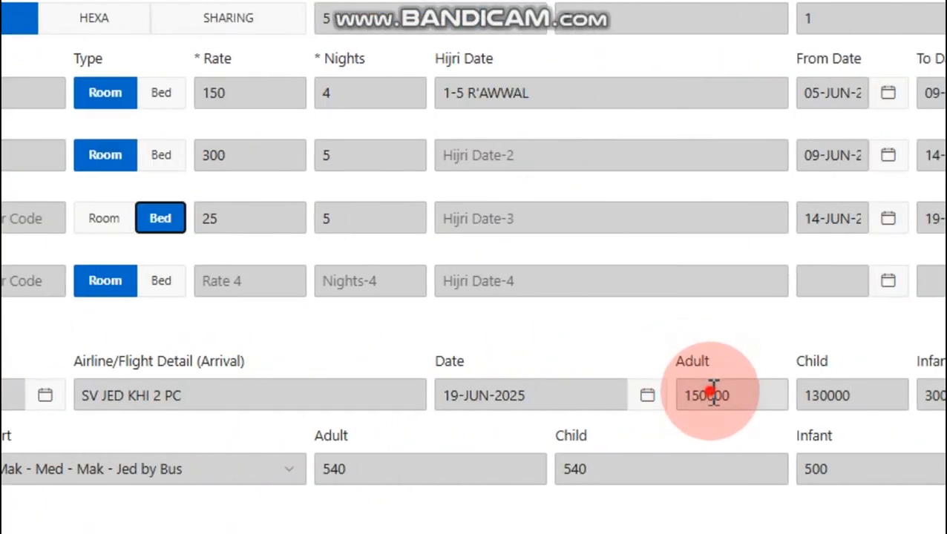
pyautogui.click(847, 396)
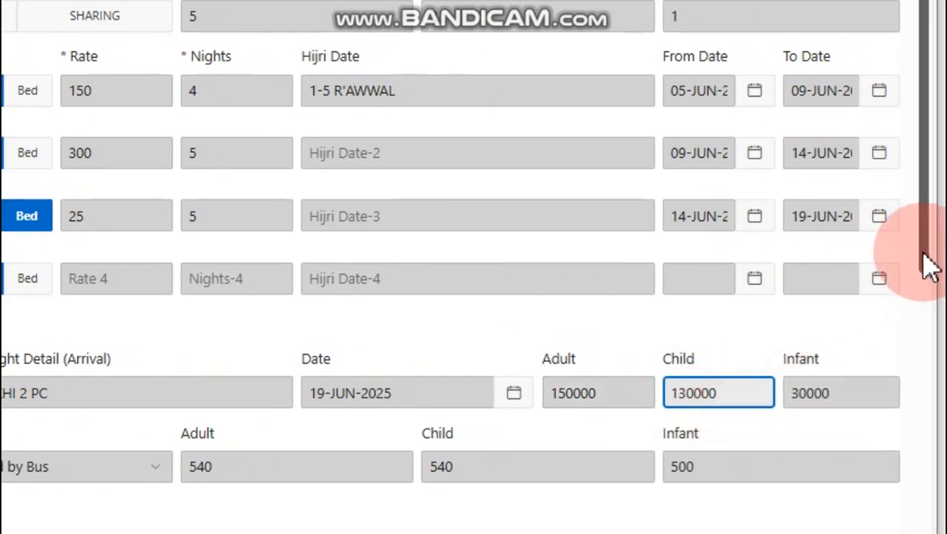
pyautogui.moveTo(928, 261); pyautogui.dragTo(940, 413)
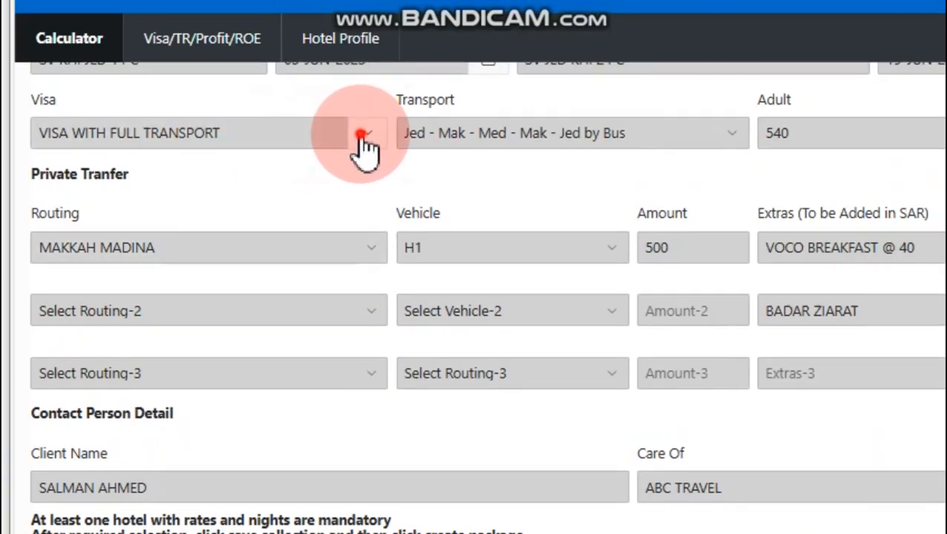
pyautogui.click(364, 134)
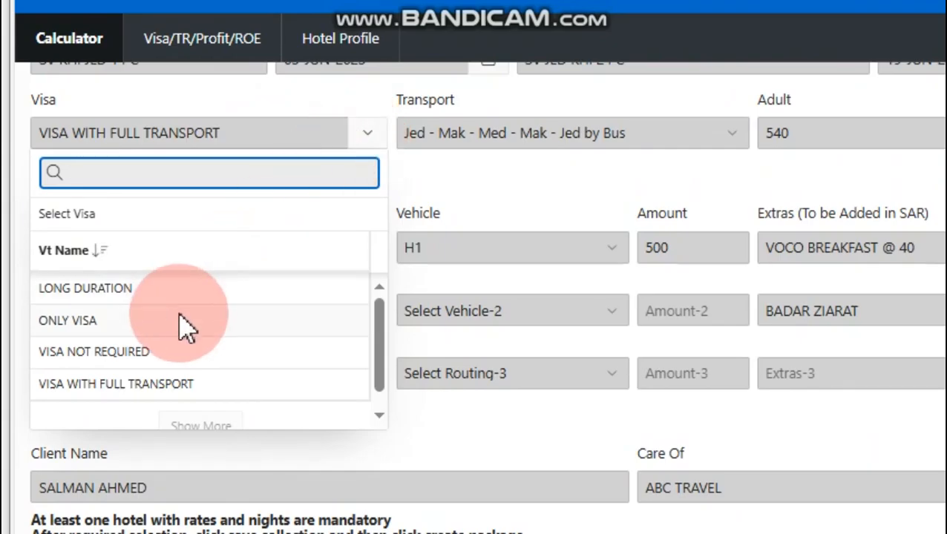
pyautogui.click(367, 140)
pyautogui.click(527, 147)
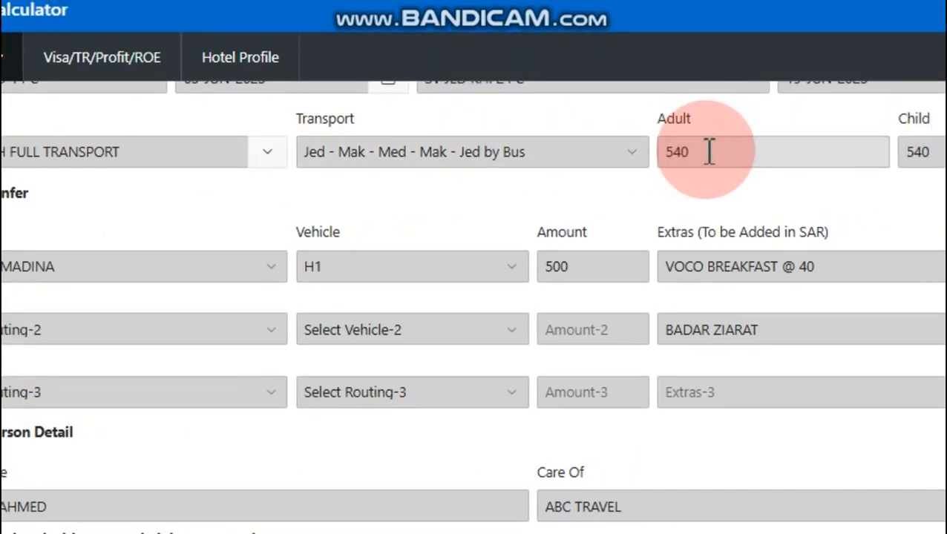
pyautogui.click(708, 151)
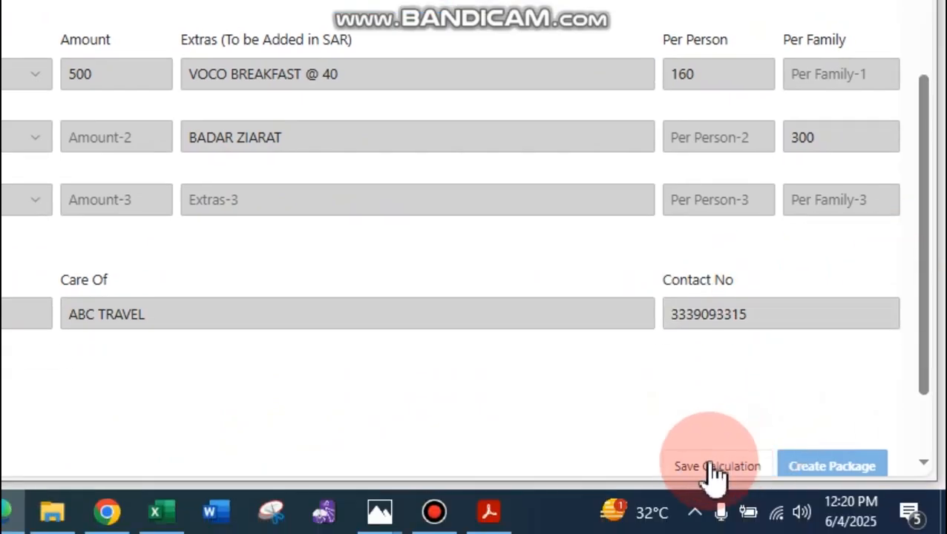
# - Save the calculation, create the package, and open the client print to review the estimate
pyautogui.click(710, 466)
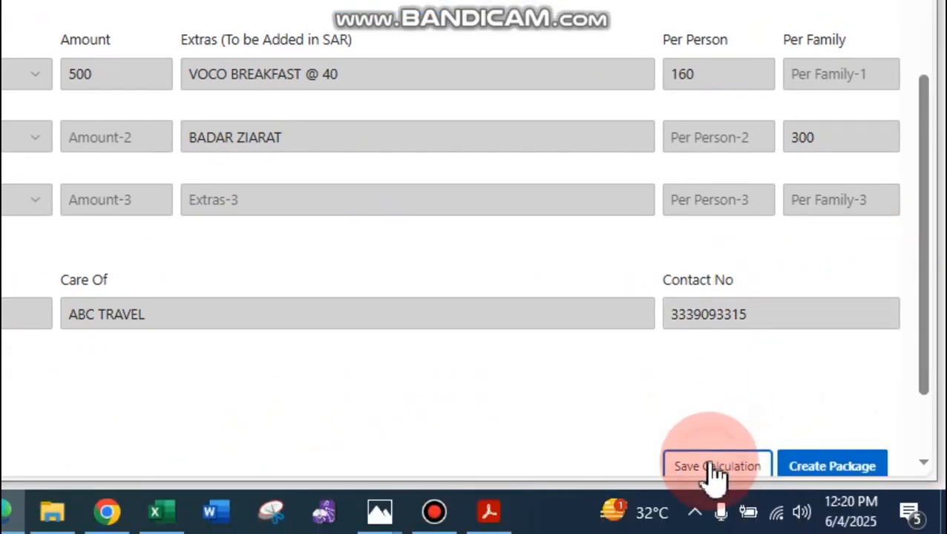
pyautogui.click(833, 467)
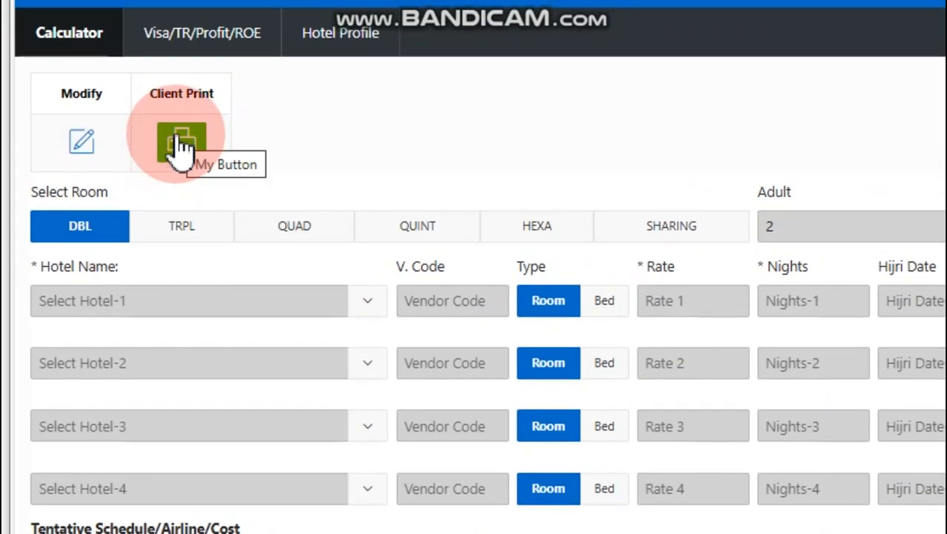
pyautogui.click(178, 145)
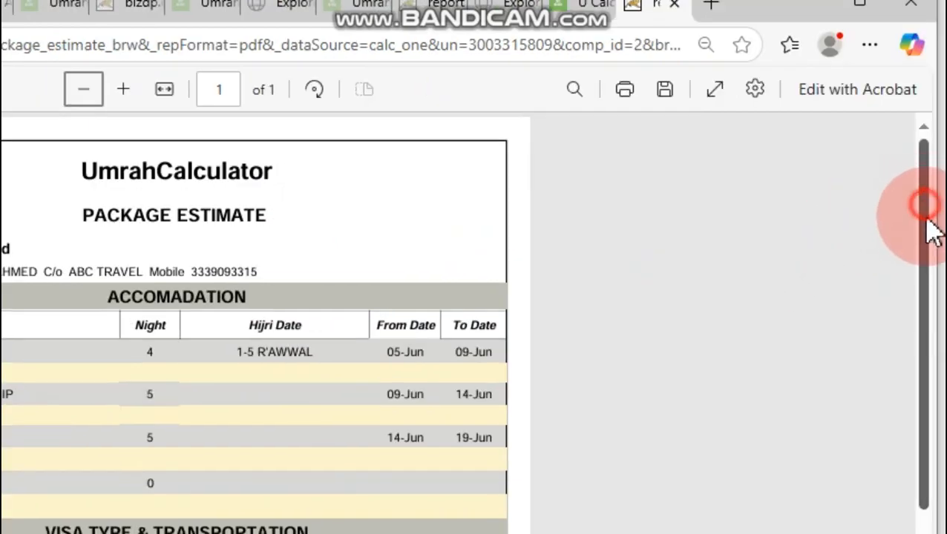
pyautogui.moveTo(927, 222); pyautogui.dragTo(932, 413)
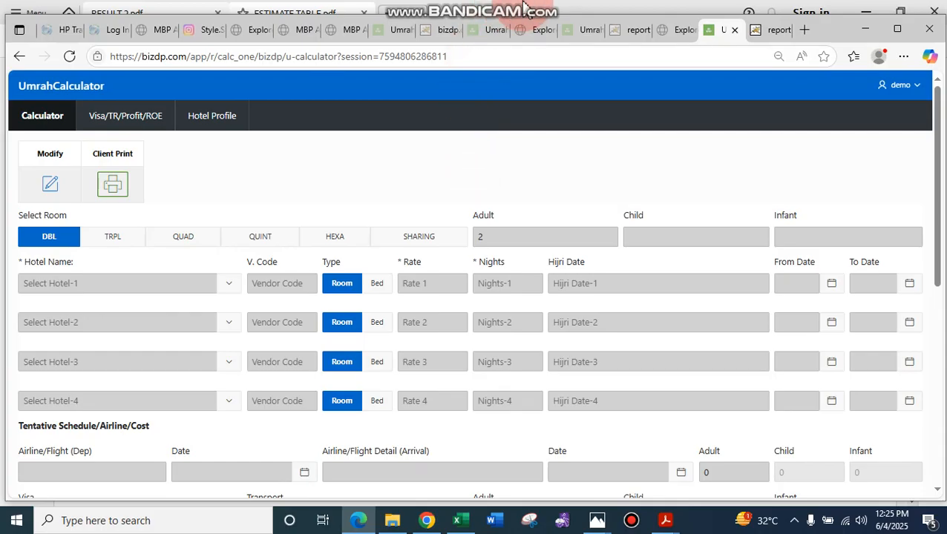
# - Switch to the PDF viewer and display the package list in ESTIMATE TABLE.pdf
pyautogui.moveTo(552, 15)
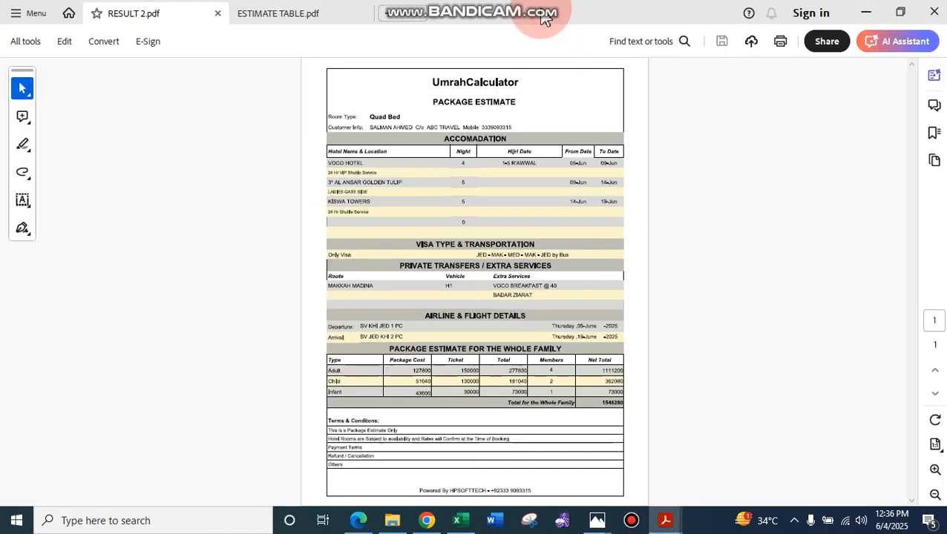
pyautogui.hotkey('ctrl', 'Tab')
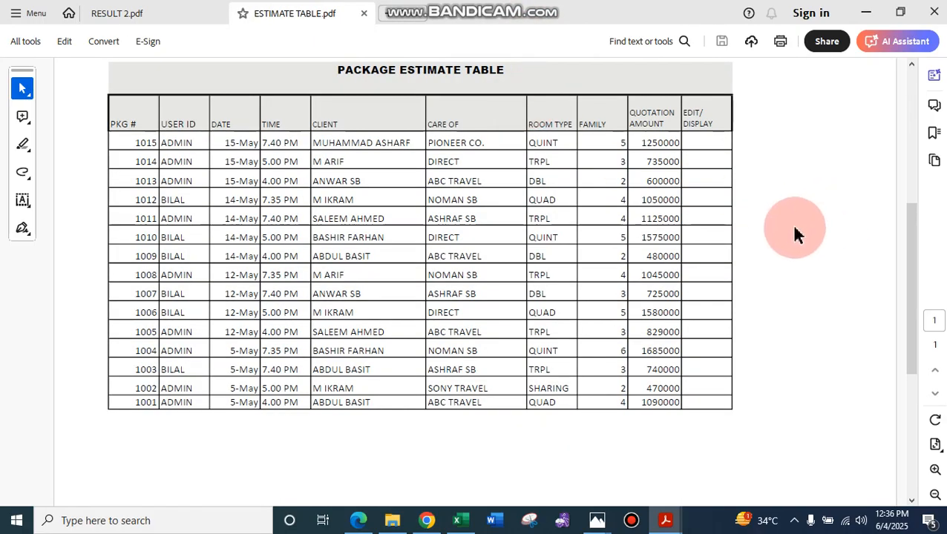